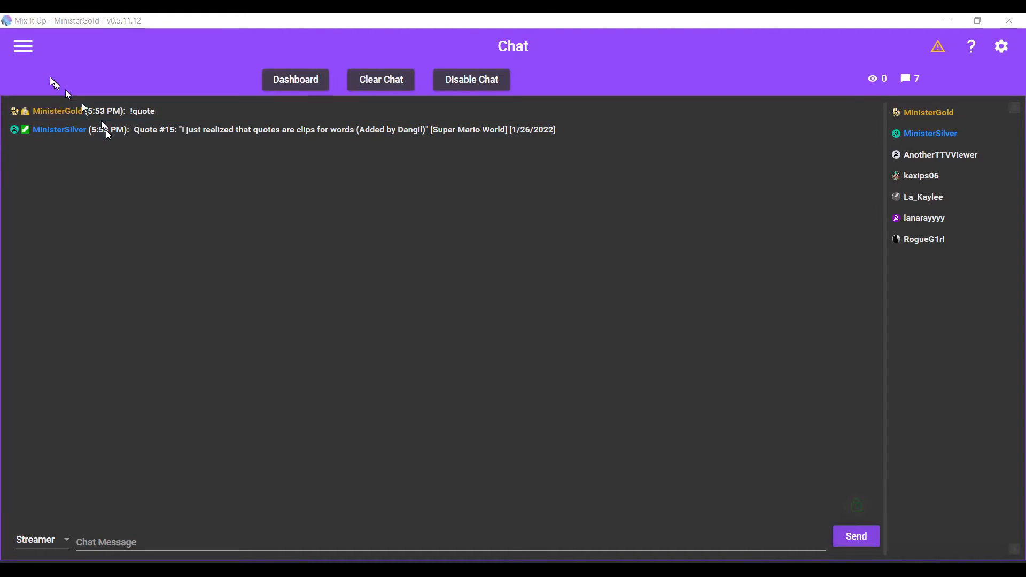
Step: Open the Quotes page to view the saved quotes list
click(21, 46)
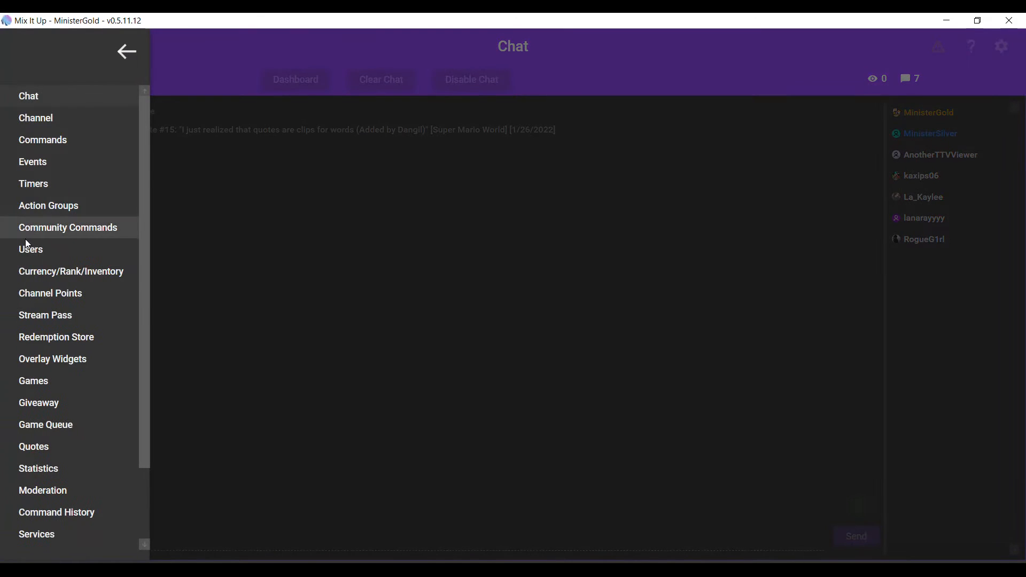
click(34, 447)
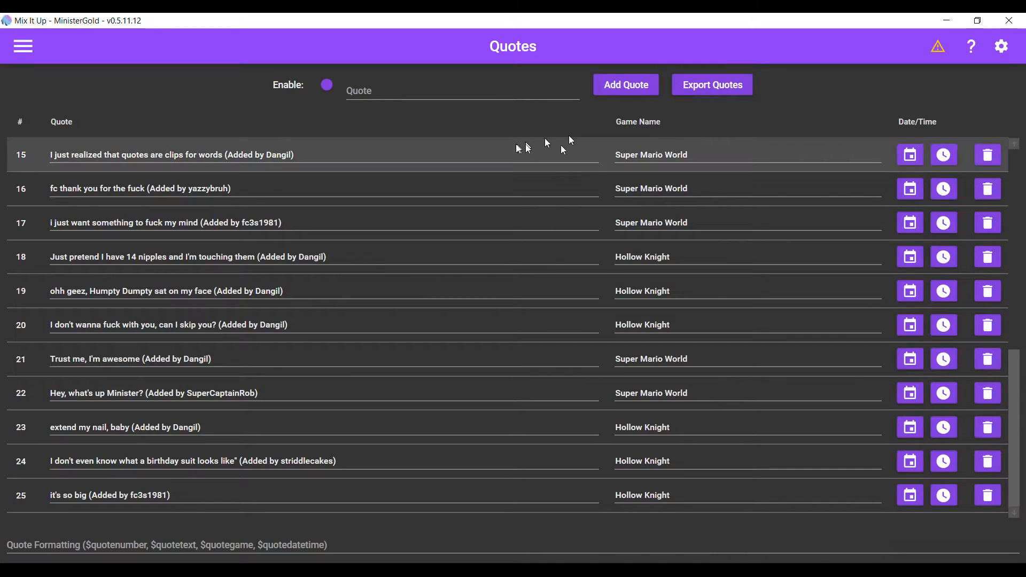
click(401, 95)
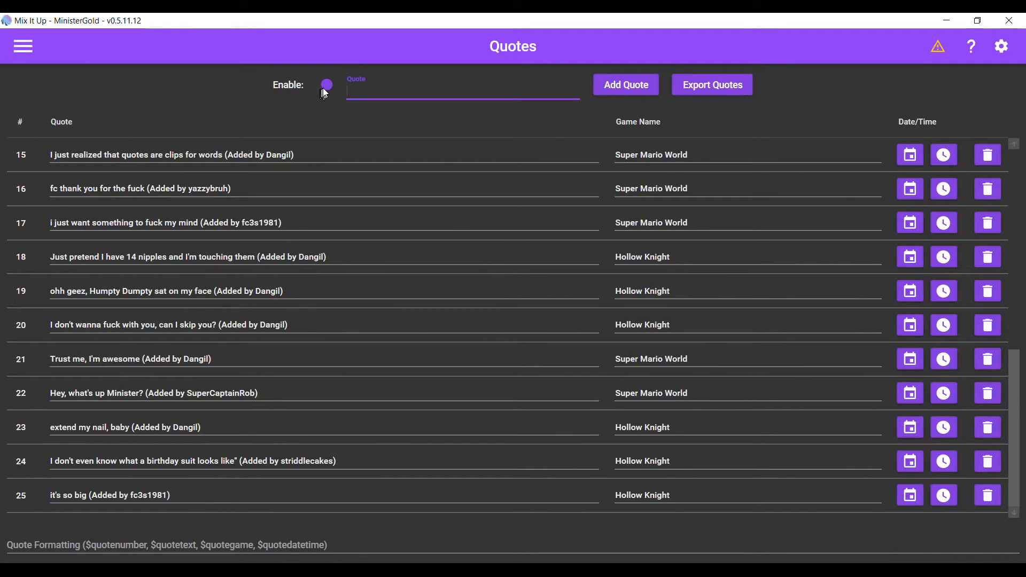
Step: Open the Commands page and view the custom quote commands
click(23, 47)
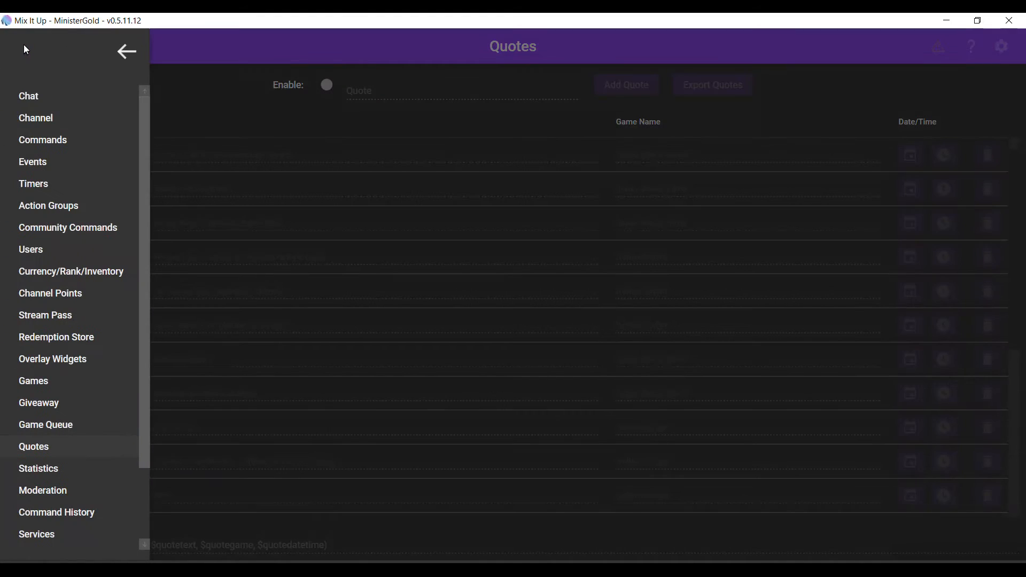
click(44, 139)
click(375, 86)
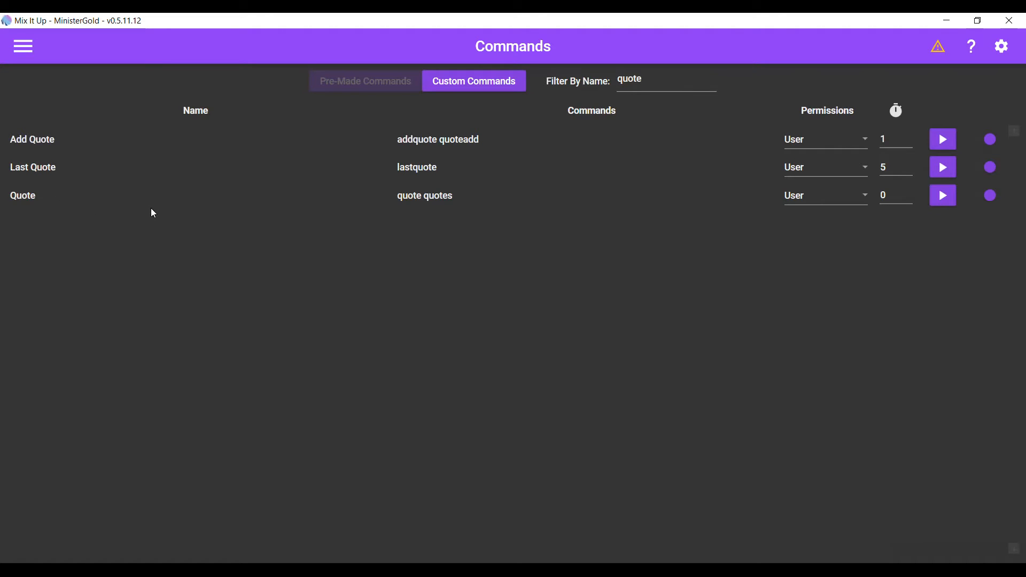
Step: Switch to OBS, highlight the quote response in stream chat, and switch back
key(alt+Tab)
key(alt+Tab)
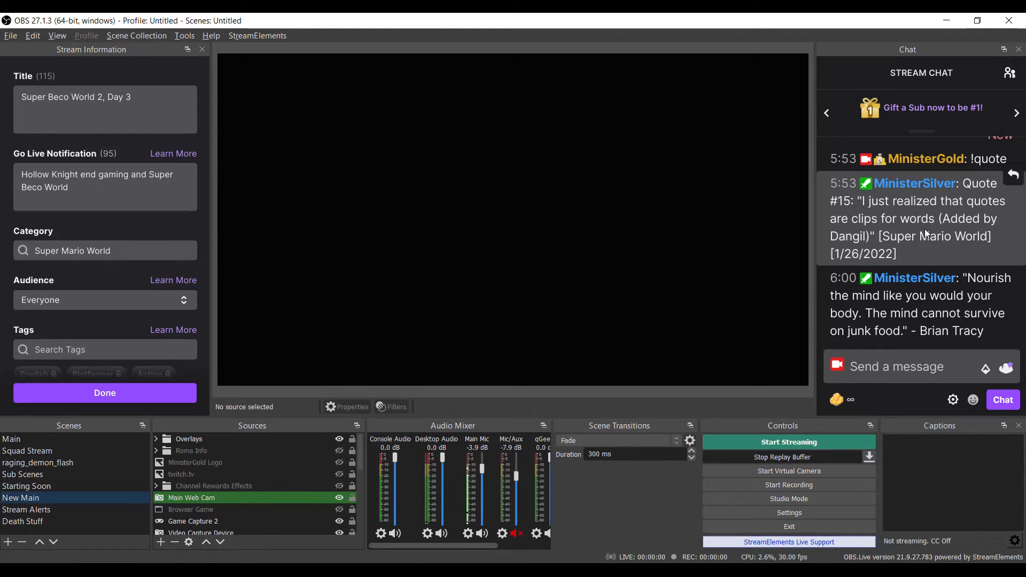
drag(913, 256, 963, 184)
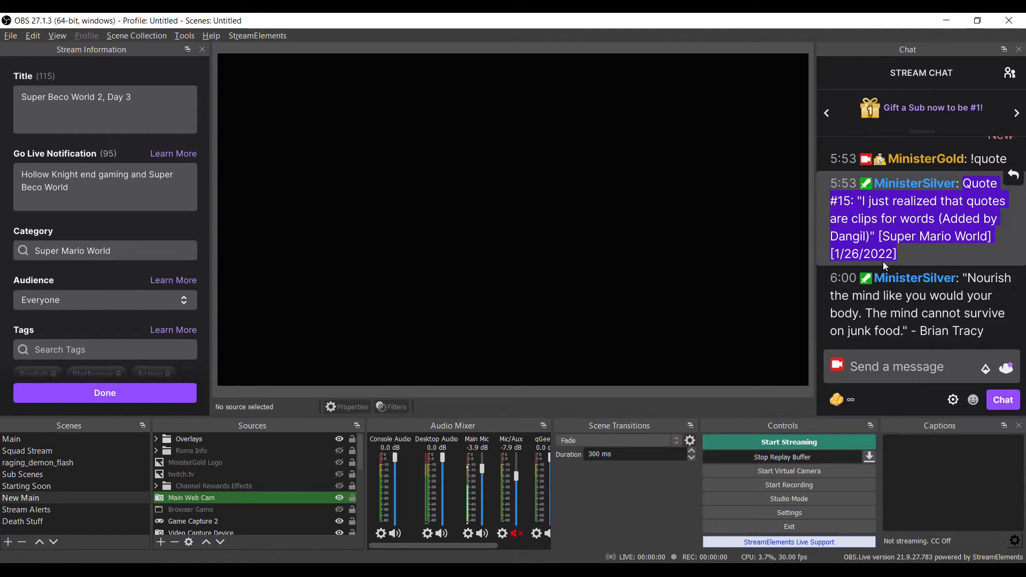
key(alt+Tab)
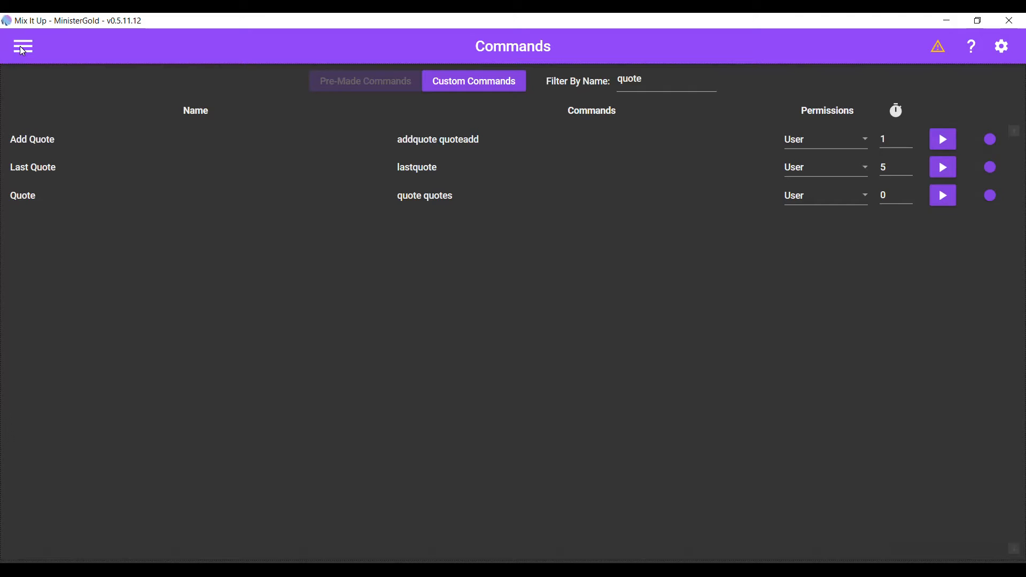
Step: Open the quote+ pre-made command in the Command Editor
click(459, 89)
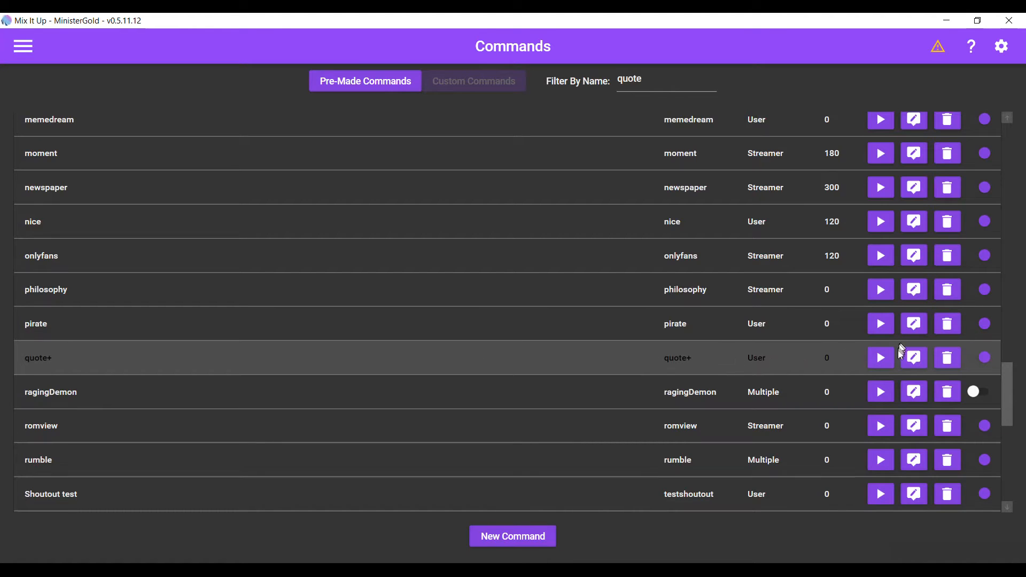
click(915, 359)
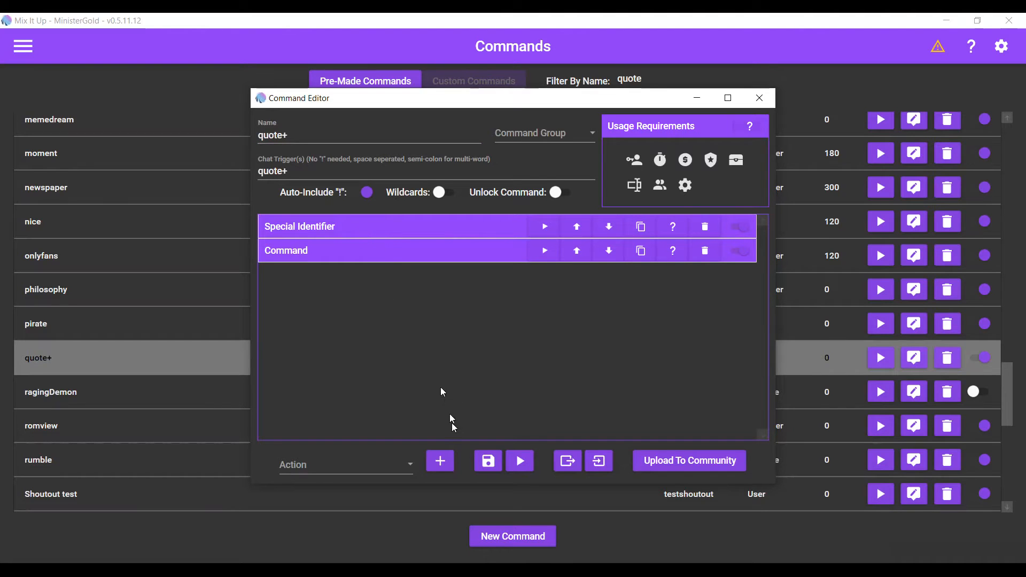
click(409, 463)
scroll(377, 423, down, 3)
scroll(370, 405, down, 2)
scroll(372, 385, up, 2)
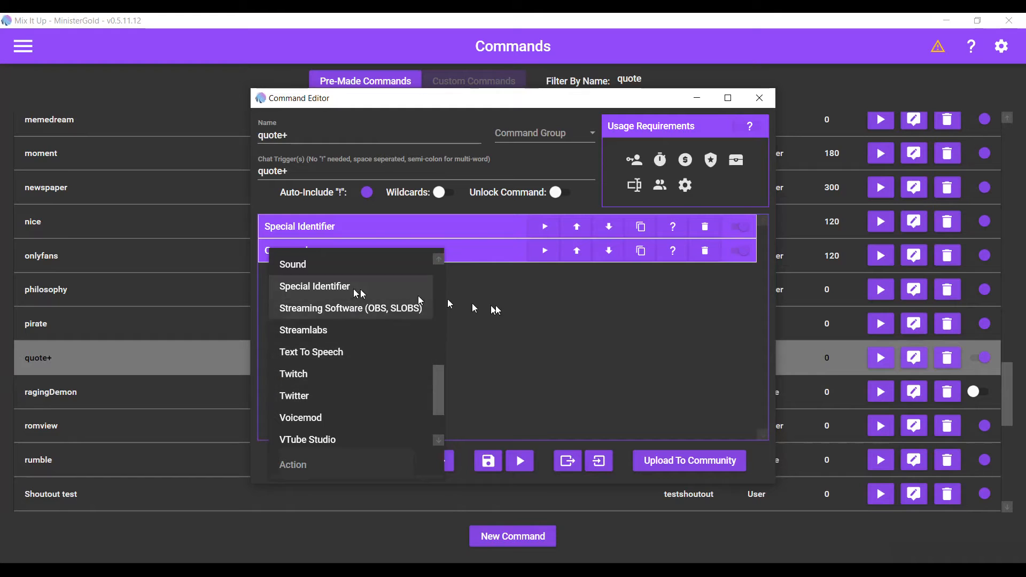
click(513, 304)
Step: Expand the Special Identifier action and inspect its name and replacement text fields
click(455, 231)
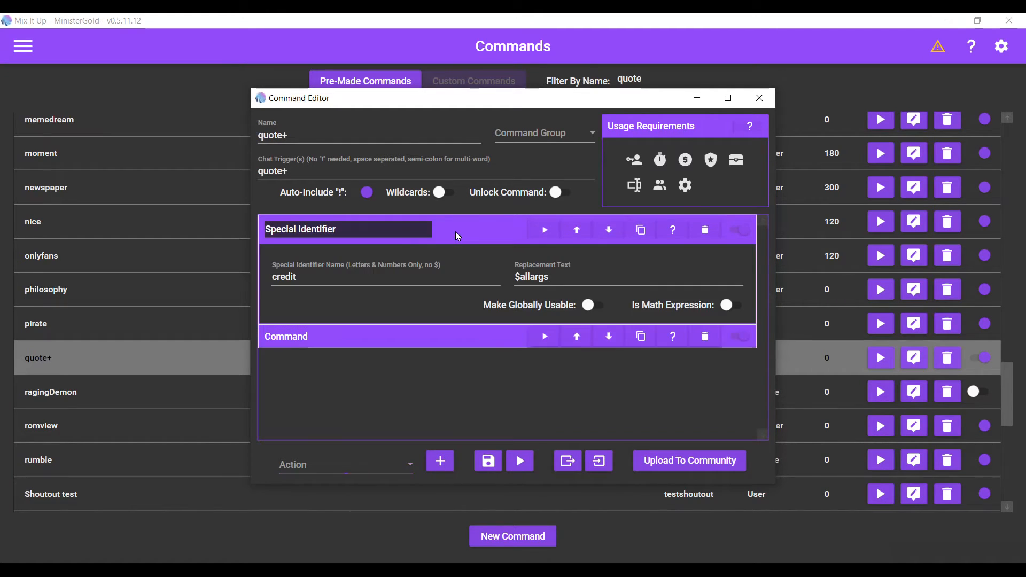
click(298, 283)
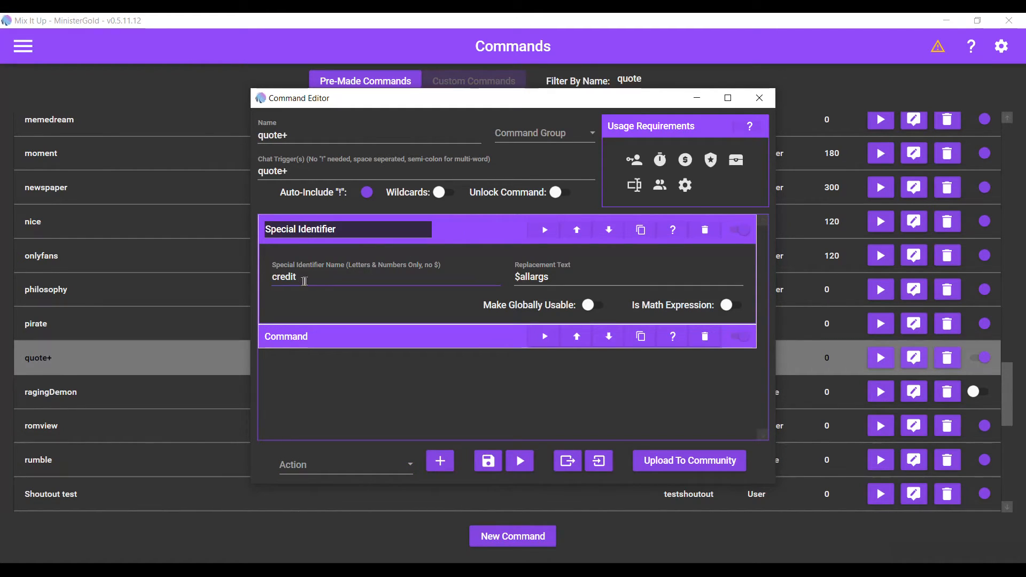
click(524, 277)
Step: Switch to OBS and write the chat message '!quote+ You have smelly feet'
key(alt+Tab)
key(Tab)
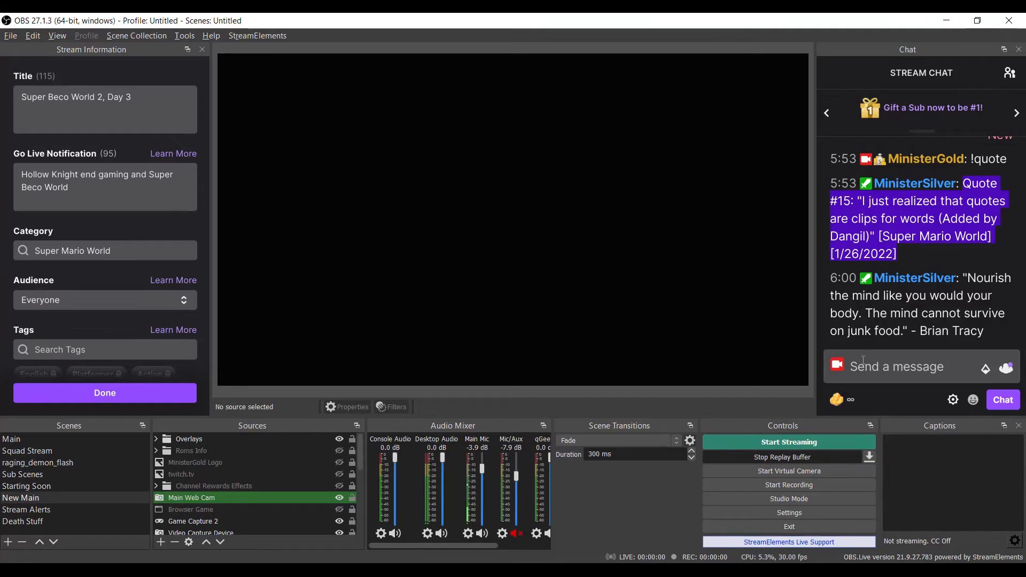
click(866, 361)
text(q)
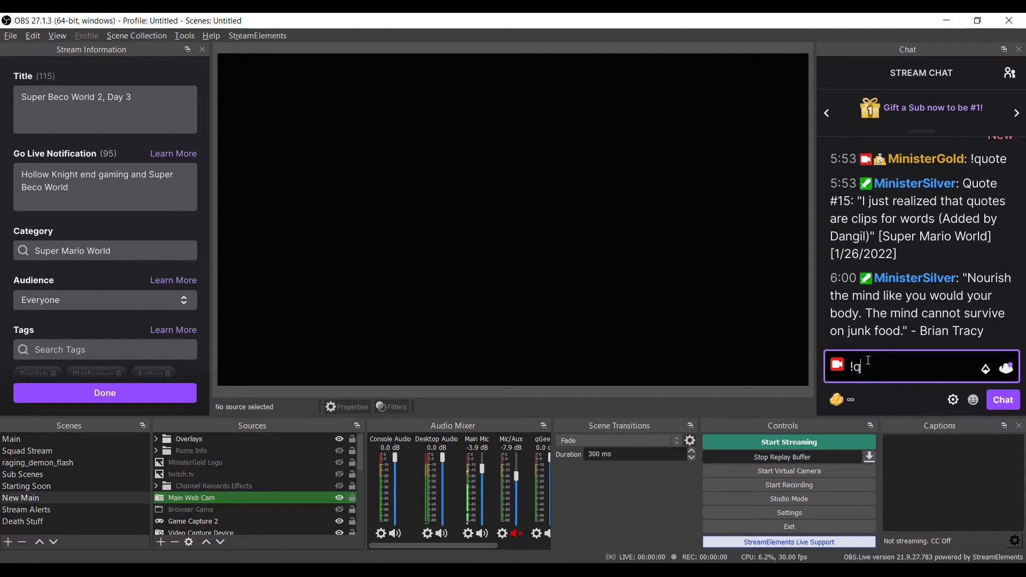
text(uote+ You have smelly feet)
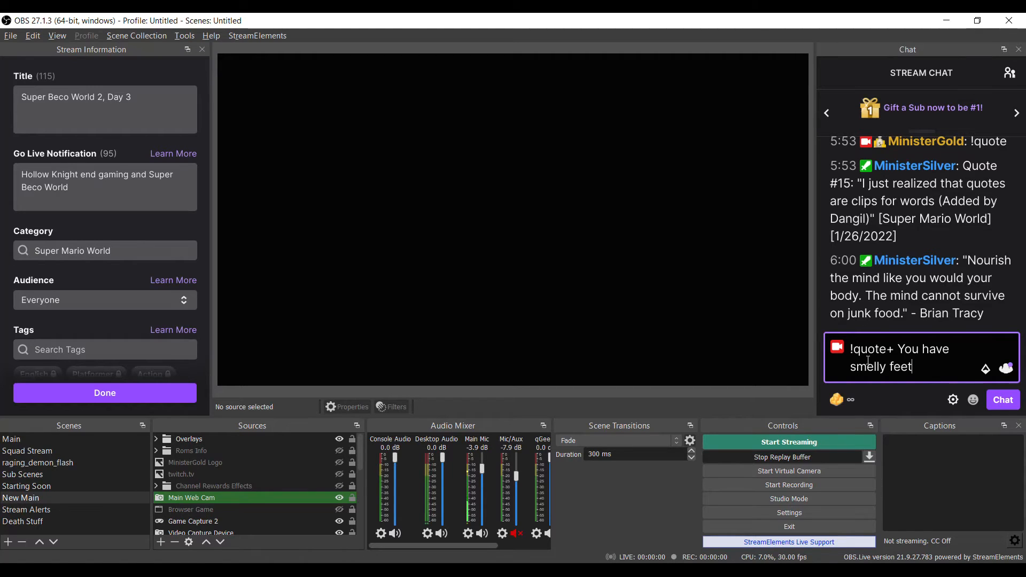
Step: Step through the words of the drafted chat message
key(ctrl+shift+Right)
key(Right)
key(ctrl+shift+Right)
key(Right)
key(ctrl+shift+Right)
key(Right)
key(ctrl+shift+Right)
key(Left)
key(Up)
Step: Return to the Command Editor and expand the Command action to review it
key(alt+Tab)
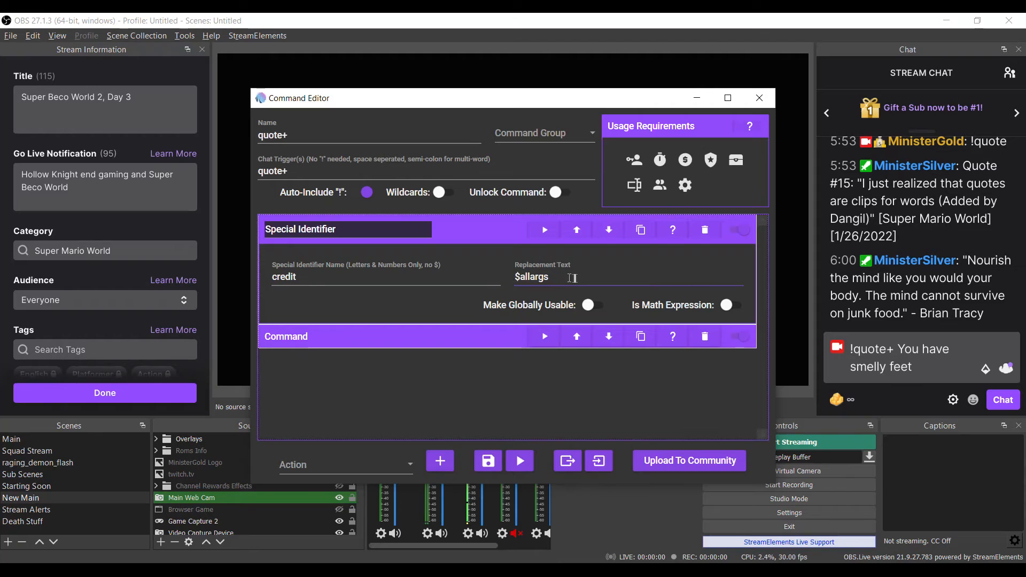
click(461, 342)
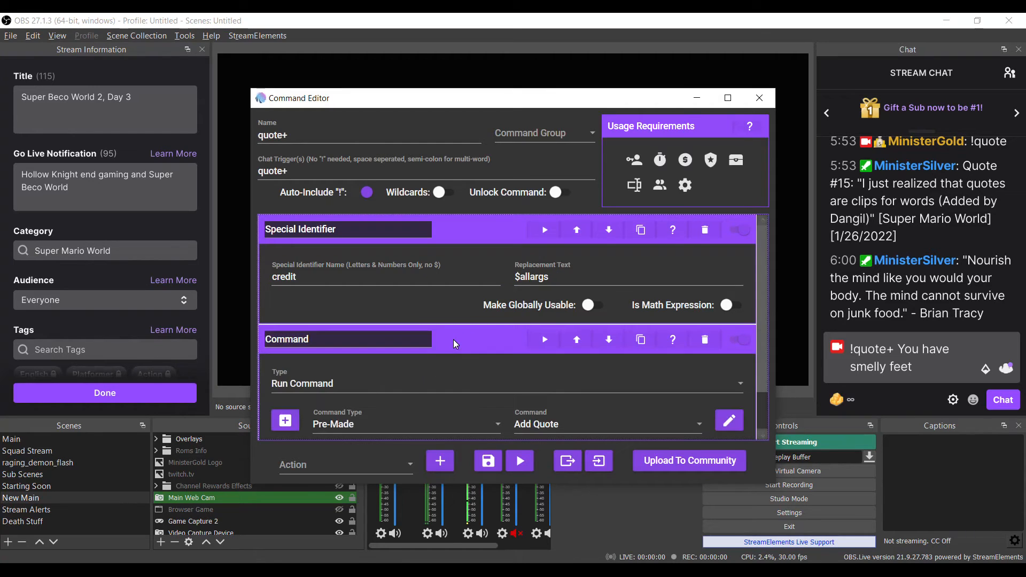
scroll(448, 358, down, 1)
click(394, 464)
scroll(369, 363, up, 7)
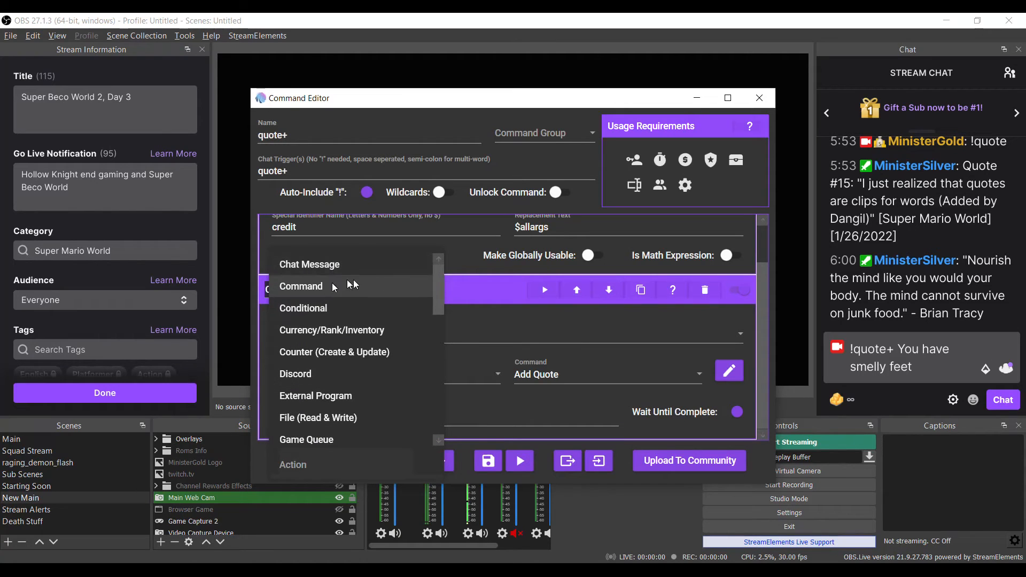
click(450, 298)
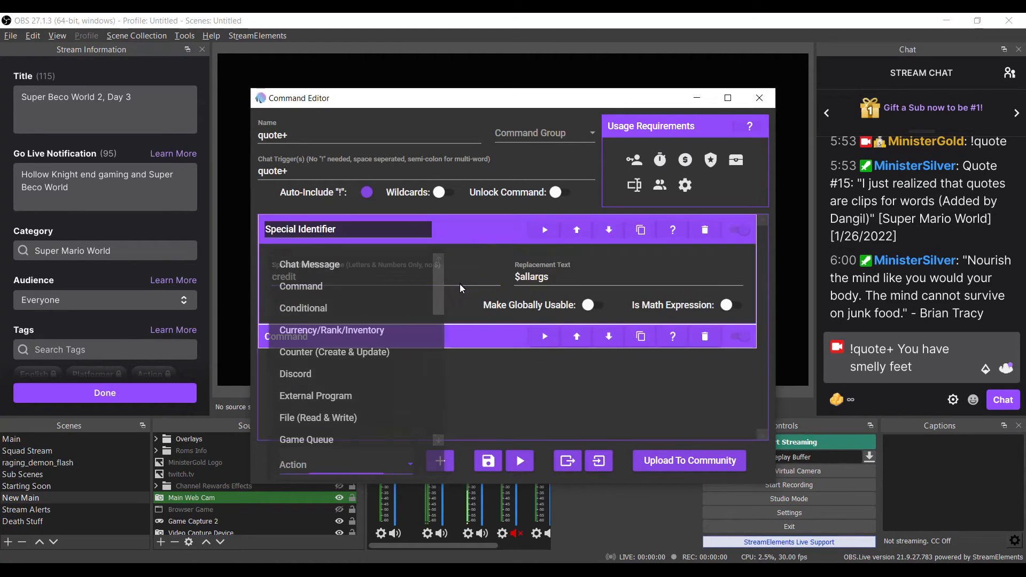
click(452, 338)
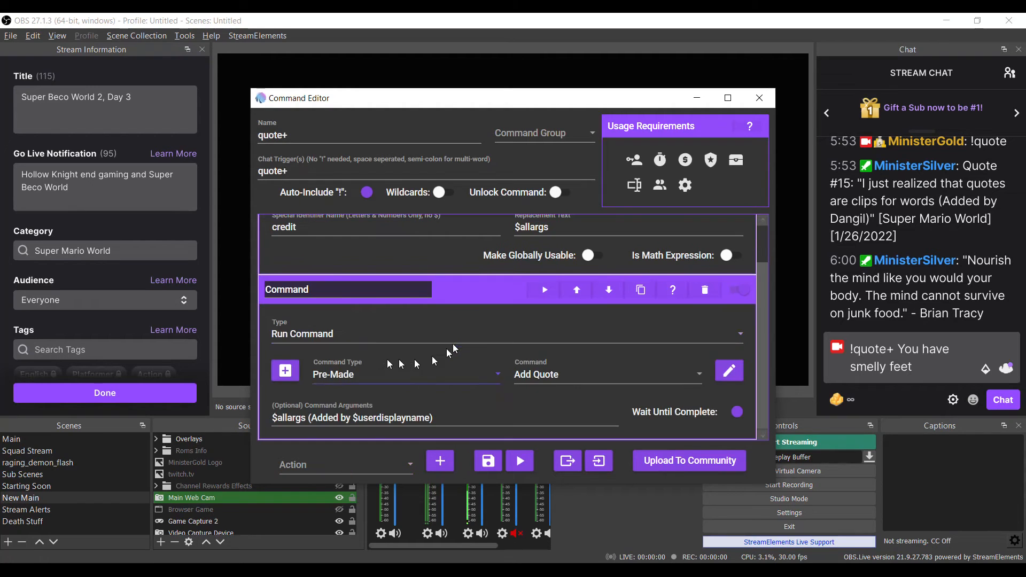
Step: Review the Run Command type, Pre-Made command type and Add Quote command options
click(334, 333)
click(341, 333)
click(377, 377)
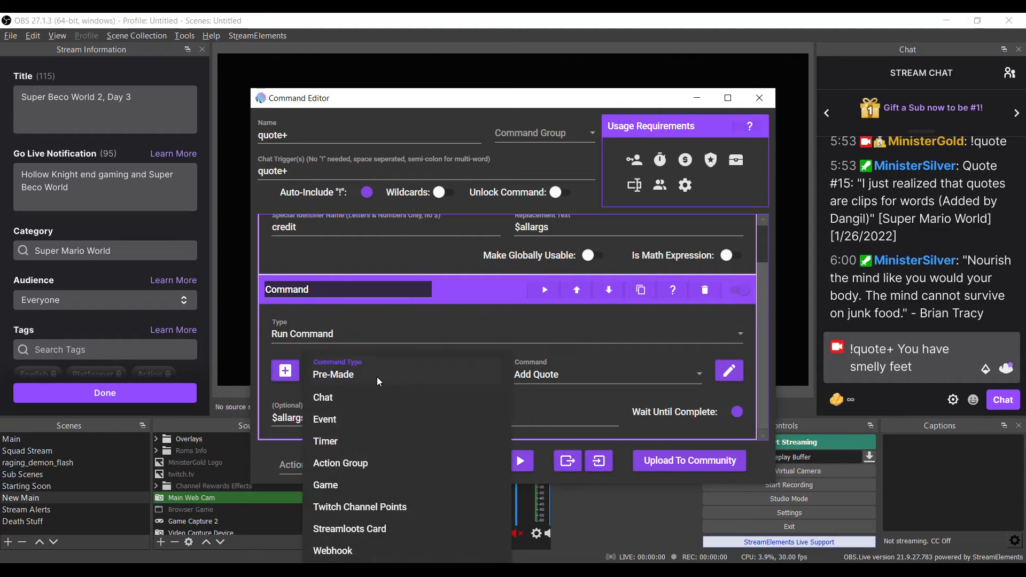
click(376, 377)
click(557, 376)
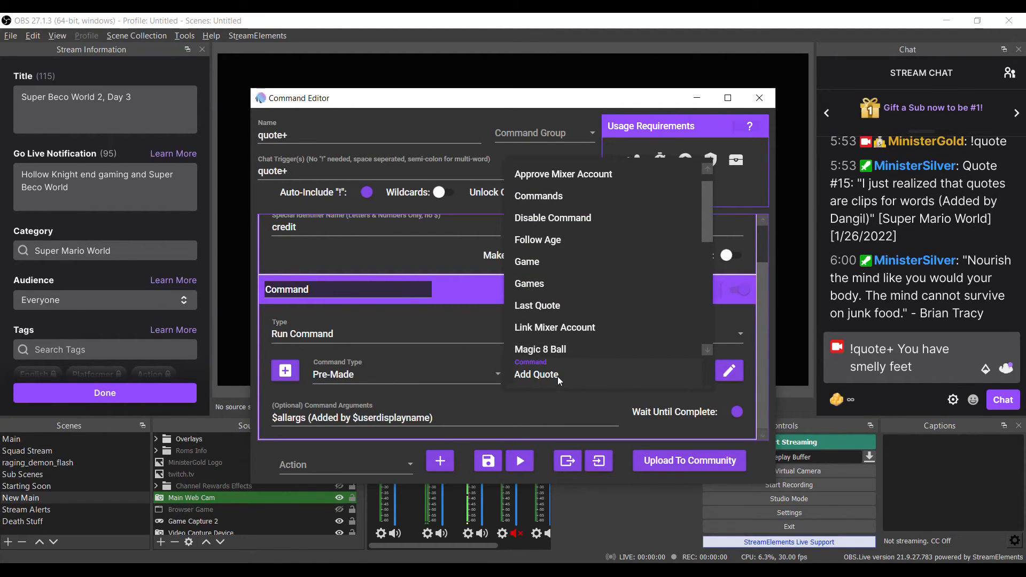
click(557, 376)
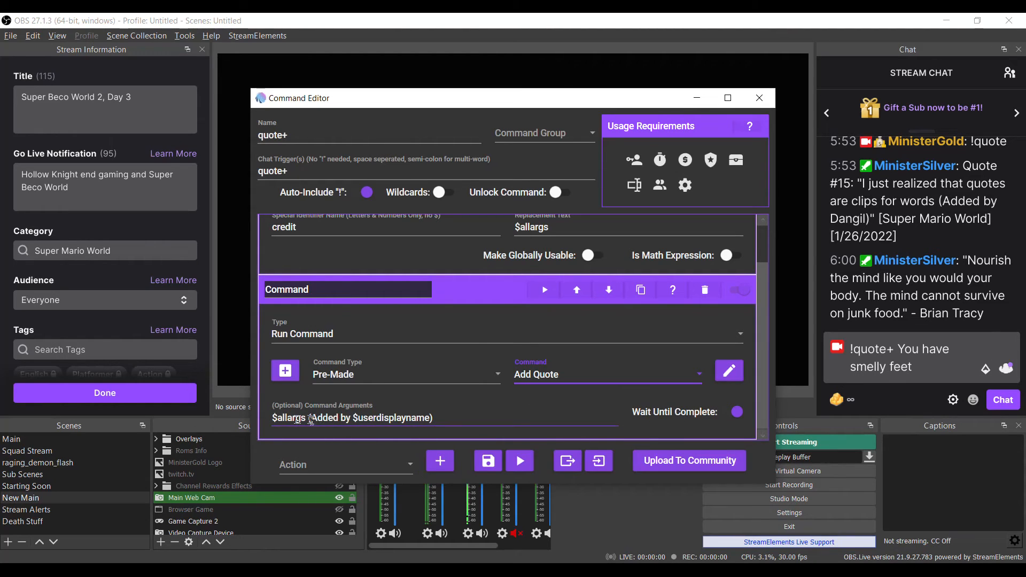
Step: Try appending $username and sample names to the Add Quote command arguments, then remove them
click(329, 417)
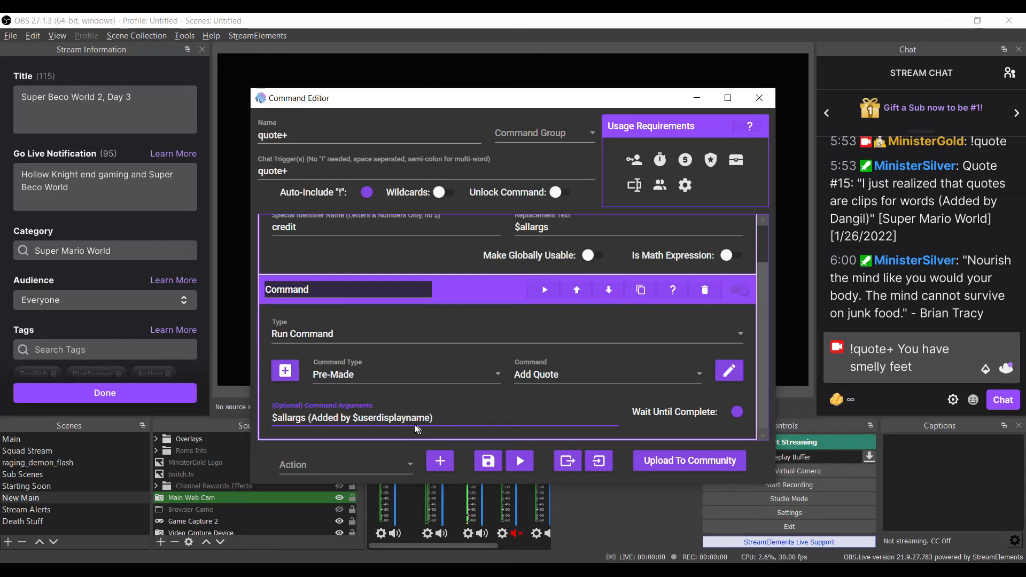
drag(358, 419, 451, 420)
click(453, 421)
text($username)
key(ctrl+shift+Left)
key(ctrl+shift+Left)
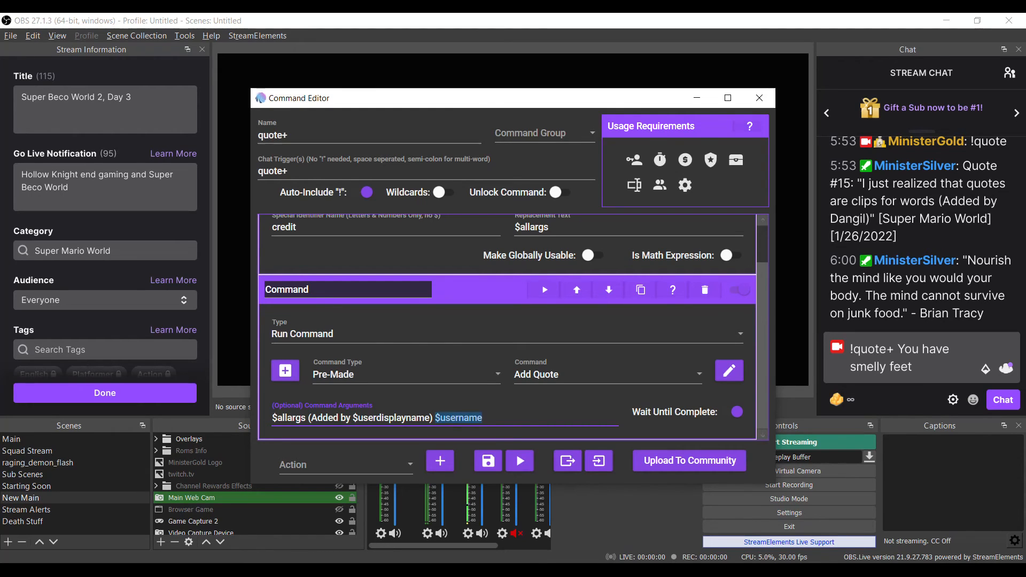
text(MinisterGold)
key(ctrl+shift+Left)
text(ministergold)
key(ctrl+BackSpace)
Step: Collapse both actions and save the quote+ command
click(454, 293)
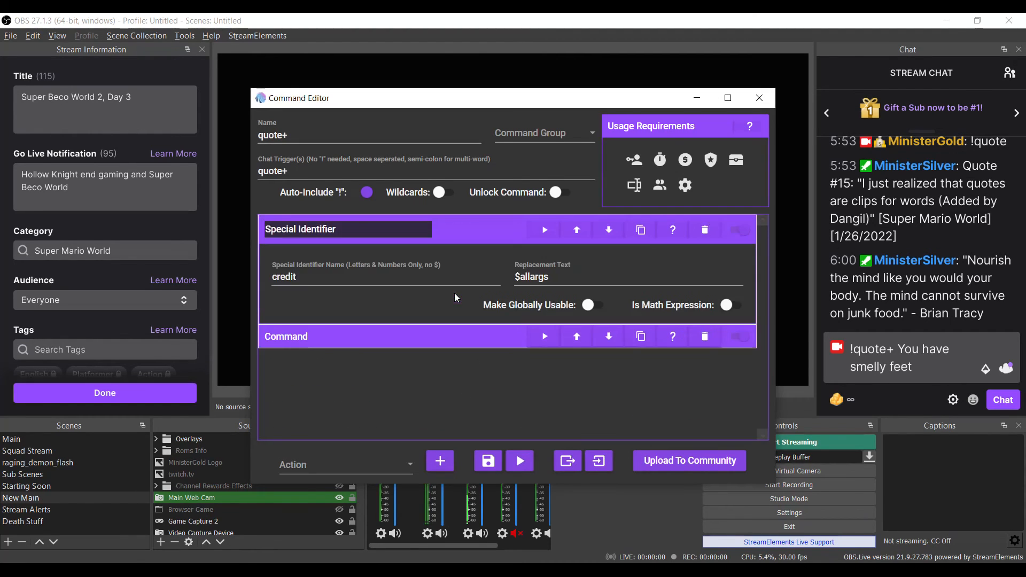
click(469, 230)
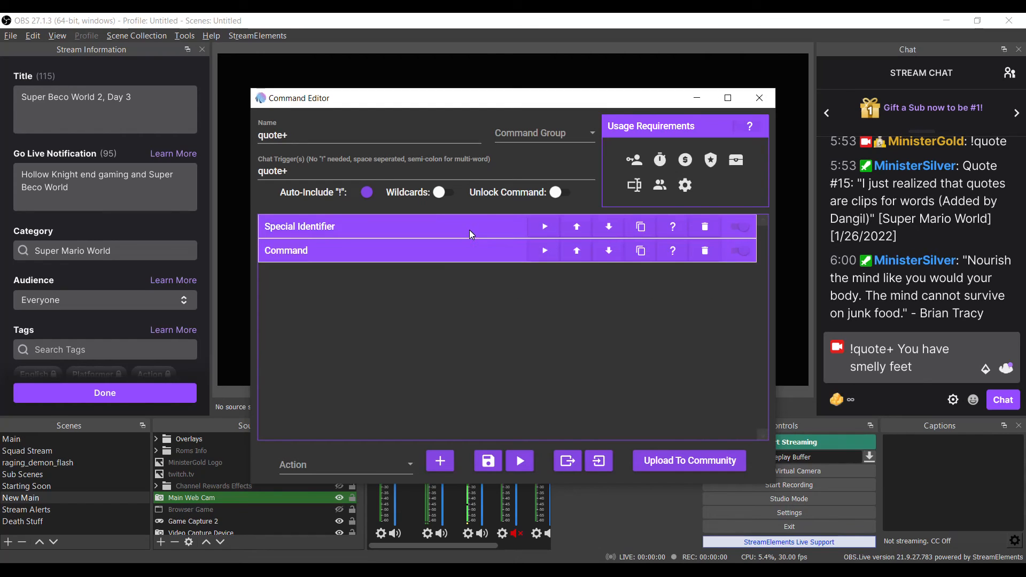
click(489, 462)
click(492, 464)
Step: Send the '!quote+ You have smelly feet' message in stream chat
click(943, 358)
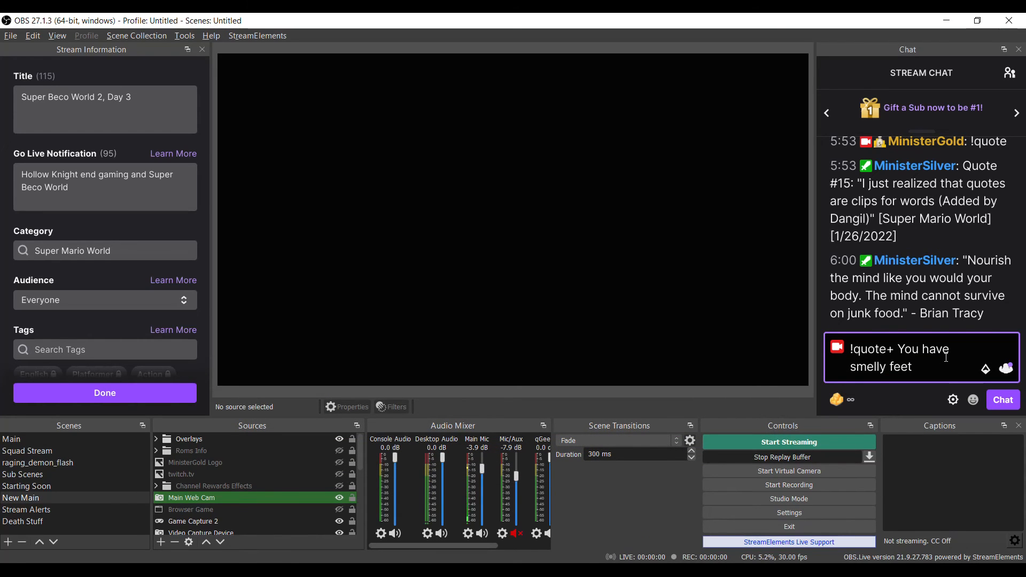
key(Return)
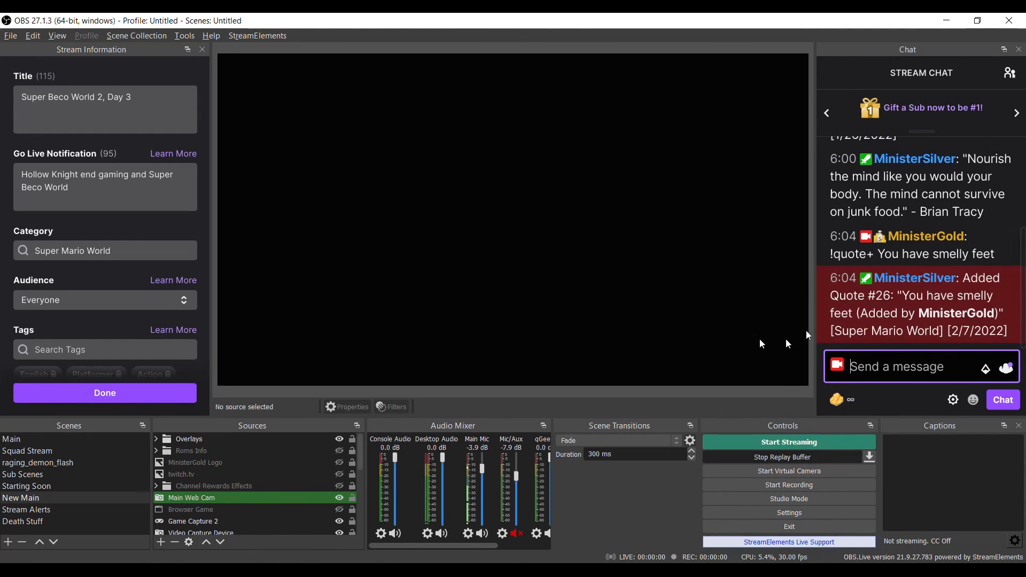
Step: Switch back to Mix It Up and delete quote 26 'You have smelly feet' from the Quotes list
key(alt+Tab)
key(alt+Tab)
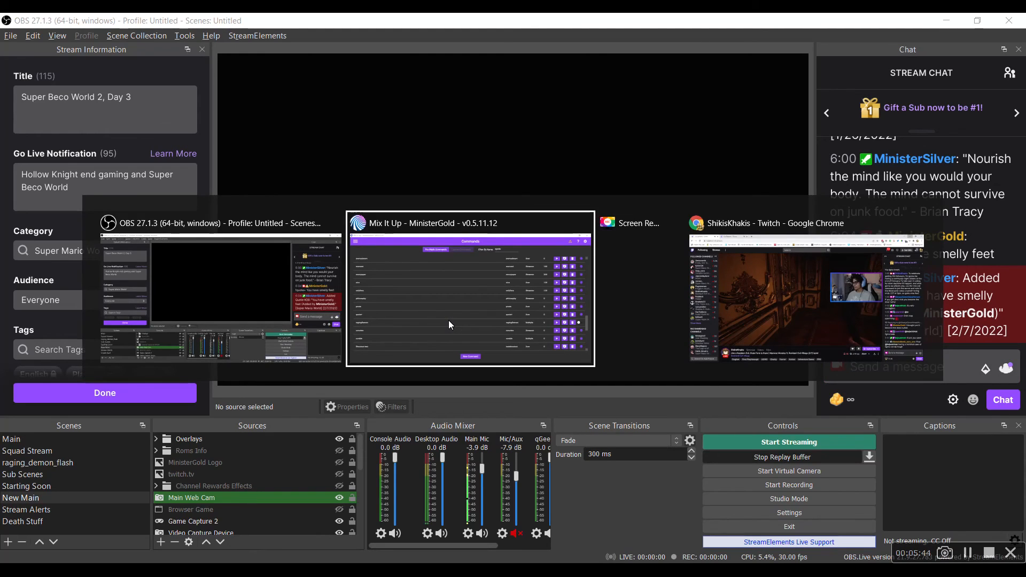
click(448, 320)
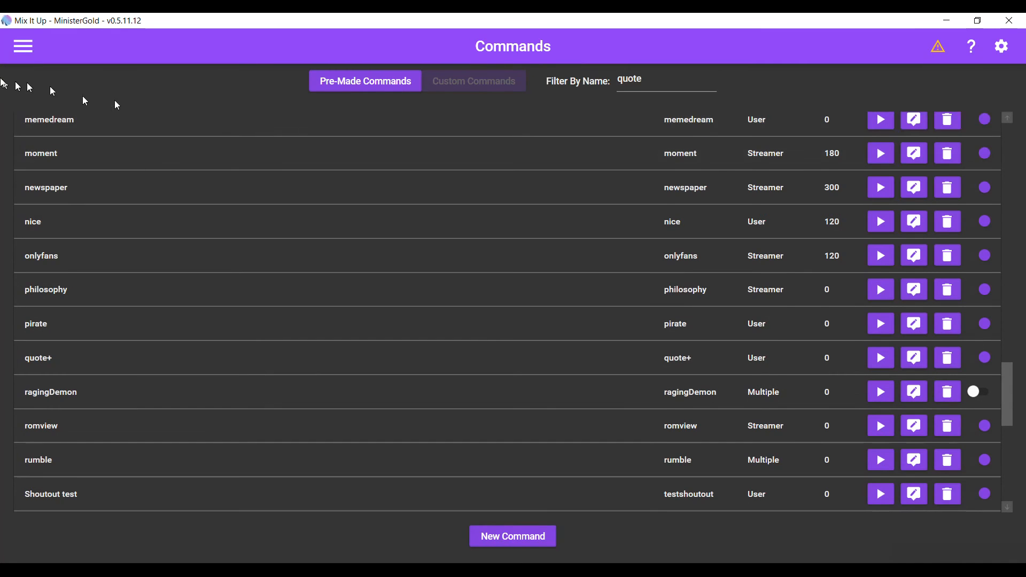
click(19, 57)
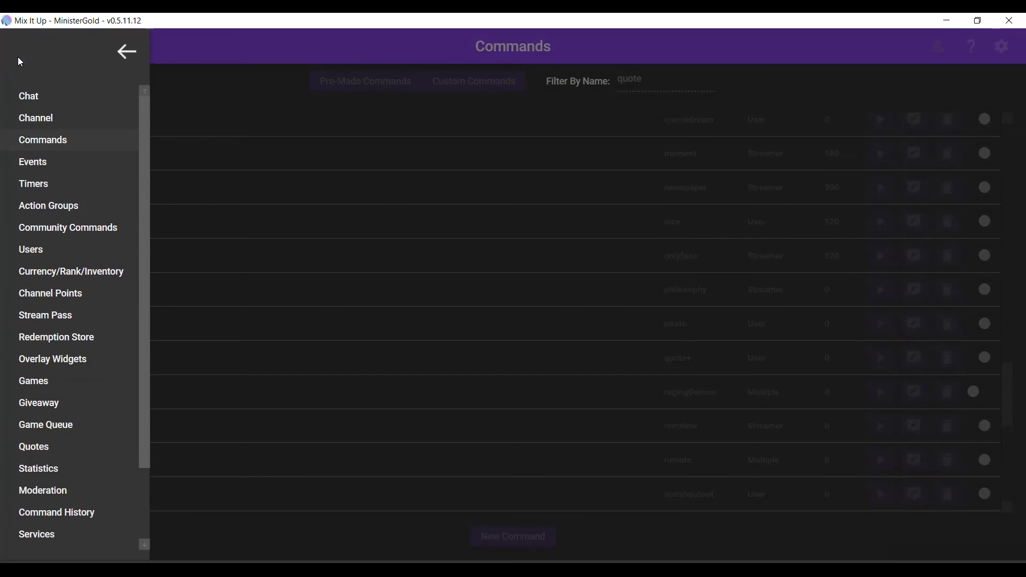
click(38, 442)
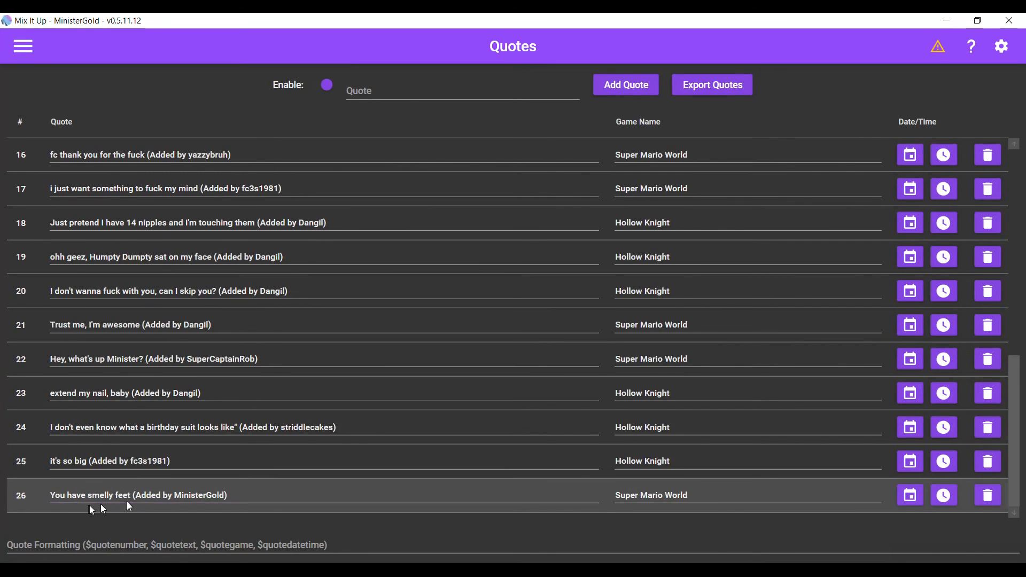
click(987, 495)
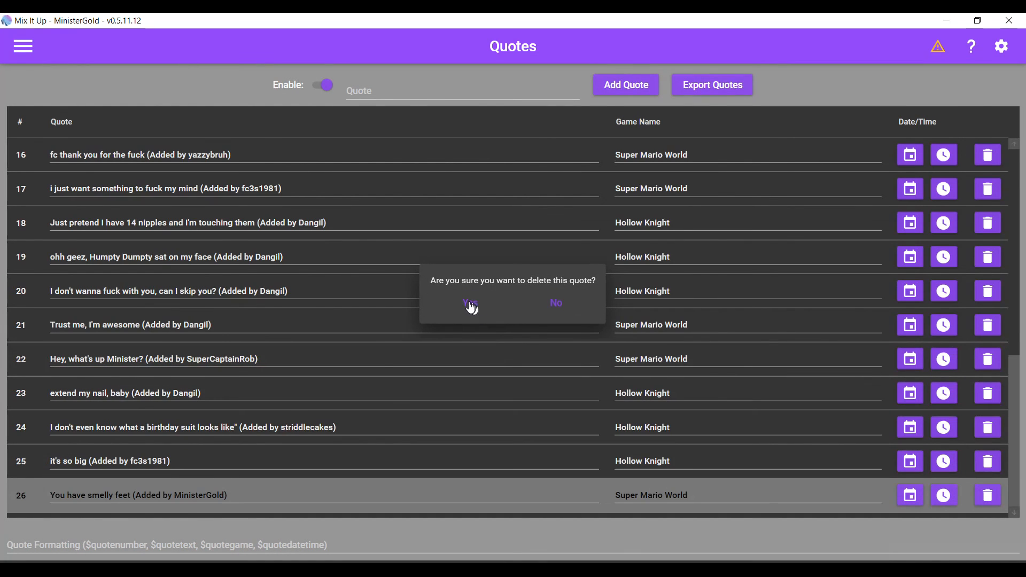
click(470, 303)
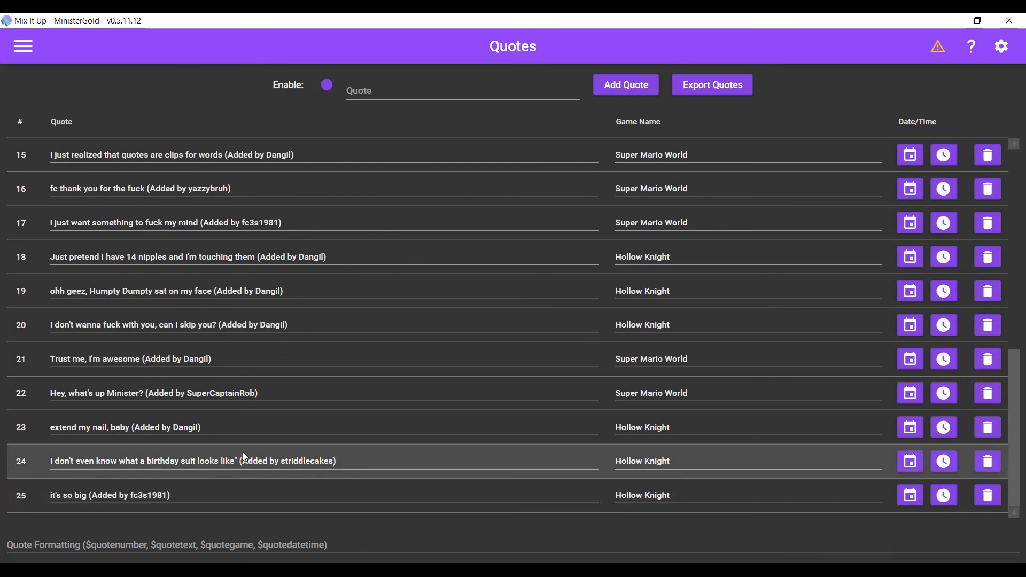
Step: Return to the Chat page
click(22, 48)
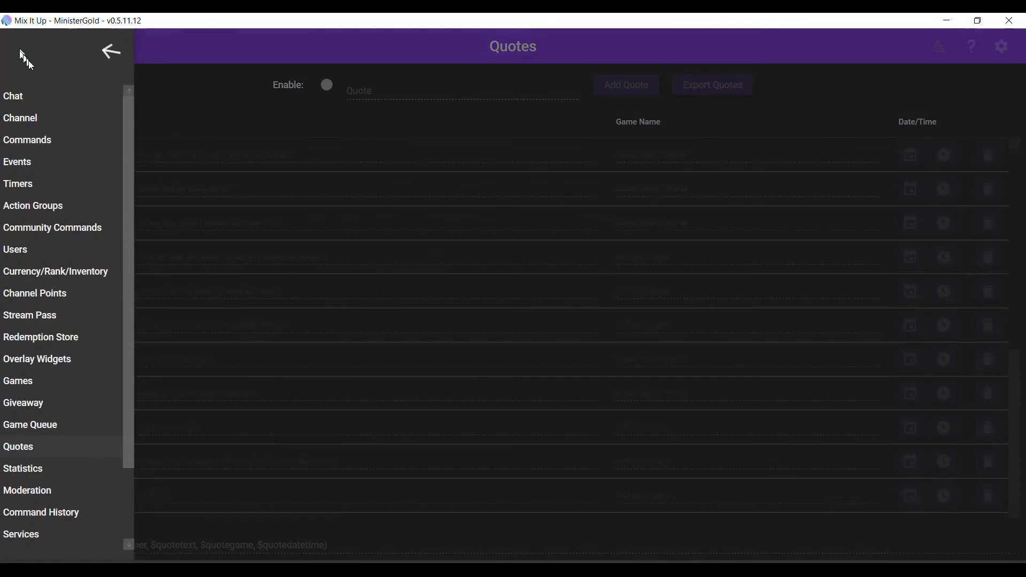
click(43, 92)
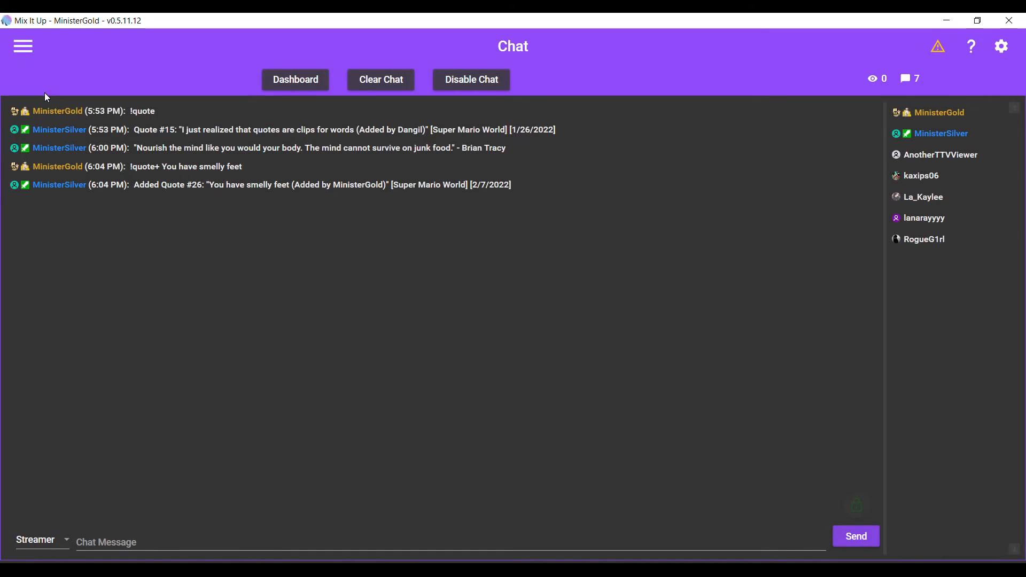